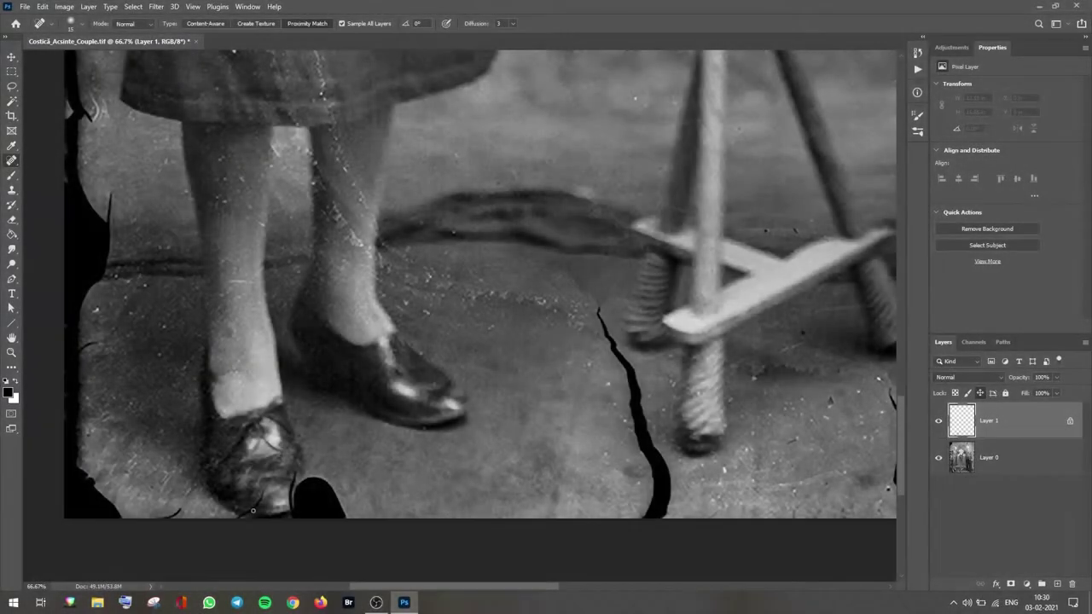
Scroll the view to inspect the dust specks on the floor and lower photo.
scroll(227, 340, up, 3)
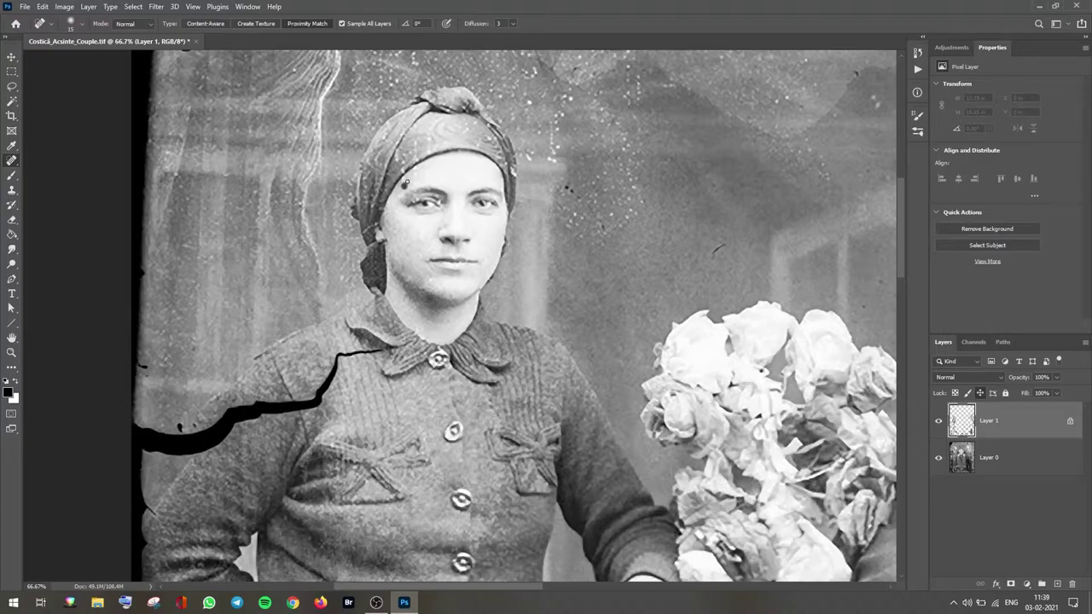
Zoom in on the portrait and heal the dark stain in the background right of the man.
key(e)
scroll(401, 195, up, 3)
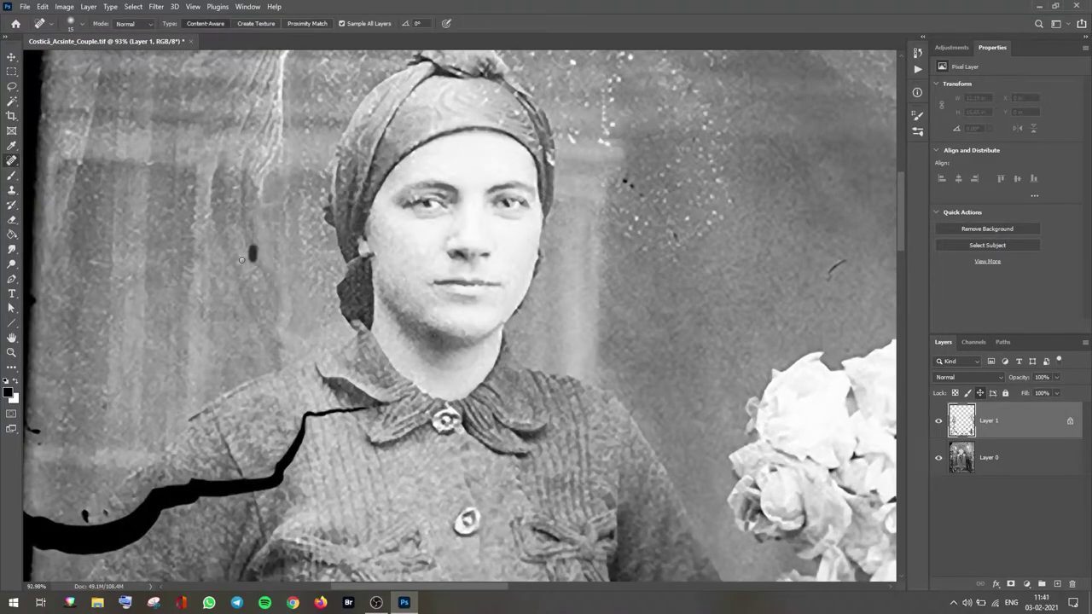
scroll(575, 384, up, 3)
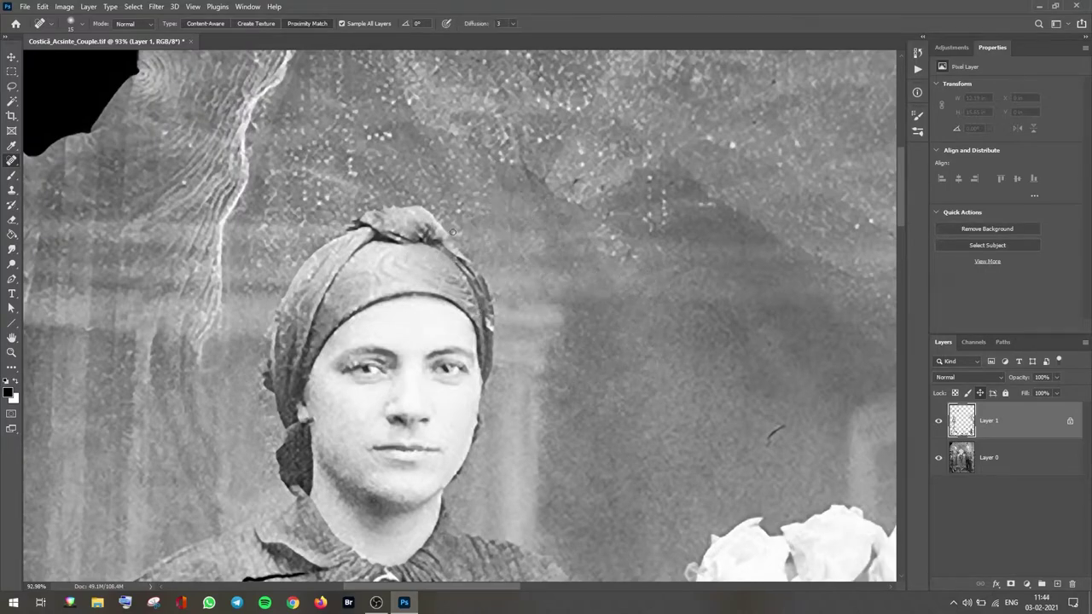
scroll(575, 265, right, 3)
scroll(520, 231, right, 3)
scroll(441, 251, right, 3)
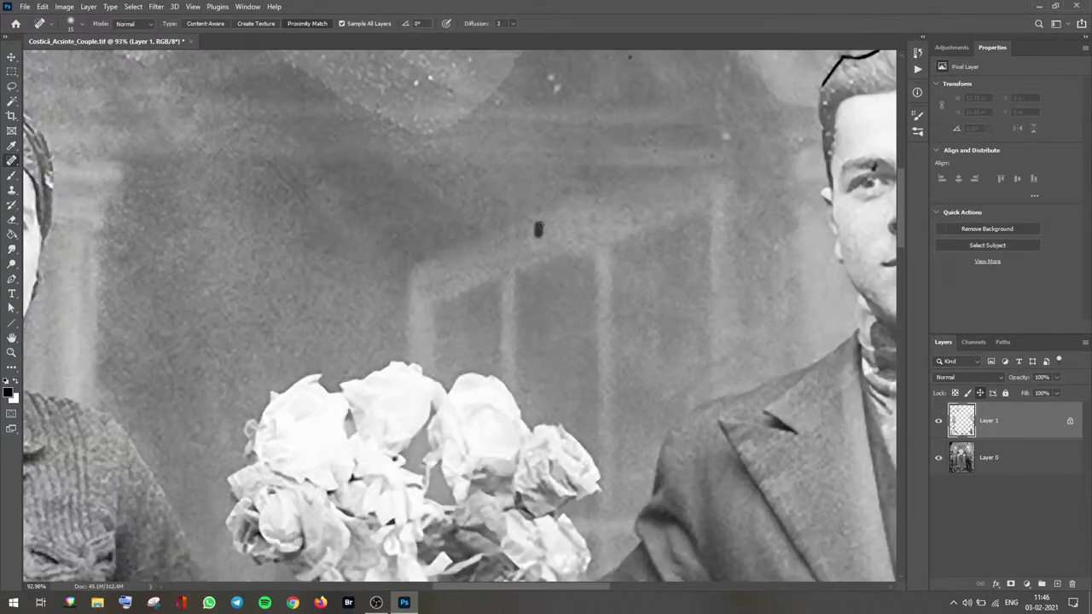
scroll(541, 231, right, 3)
scroll(529, 298, down, 2)
scroll(426, 324, right, 5)
scroll(426, 325, up, 2)
scroll(393, 324, right, 3)
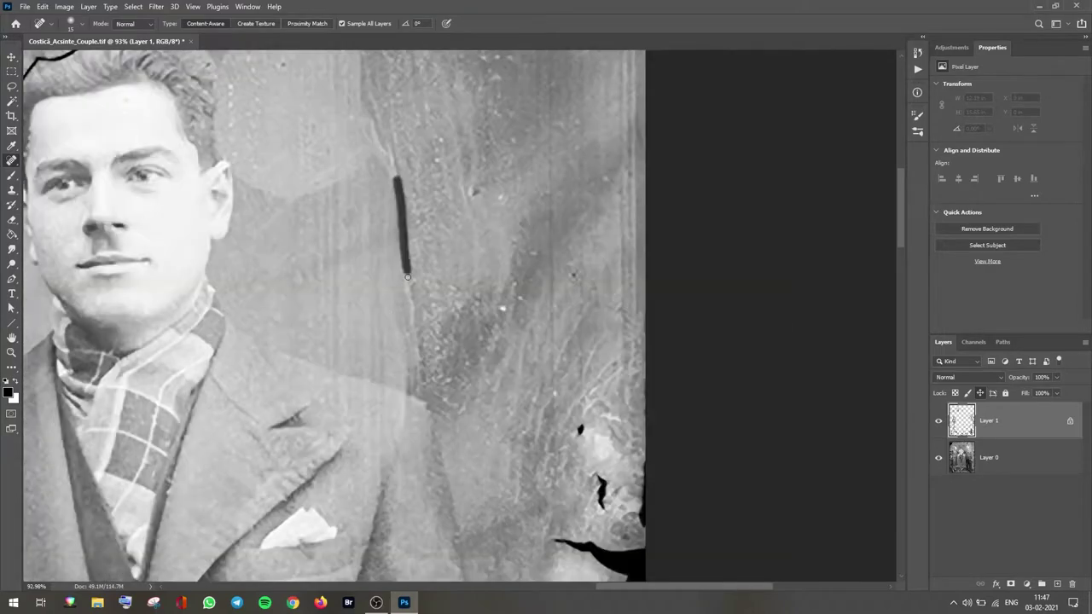
scroll(459, 224, down, 3)
scroll(512, 231, up, 2)
scroll(547, 237, right, 1)
scroll(405, 311, up, 2)
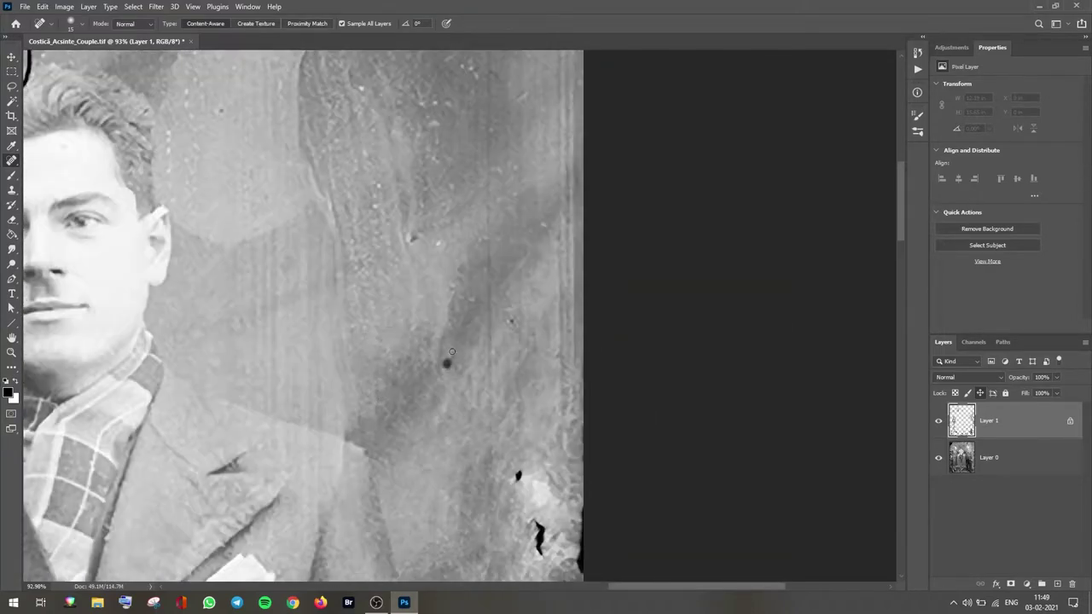
scroll(405, 311, up, 2)
scroll(384, 290, down, 2)
scroll(384, 290, left, 1)
scroll(357, 257, up, 3)
scroll(358, 257, left, 2)
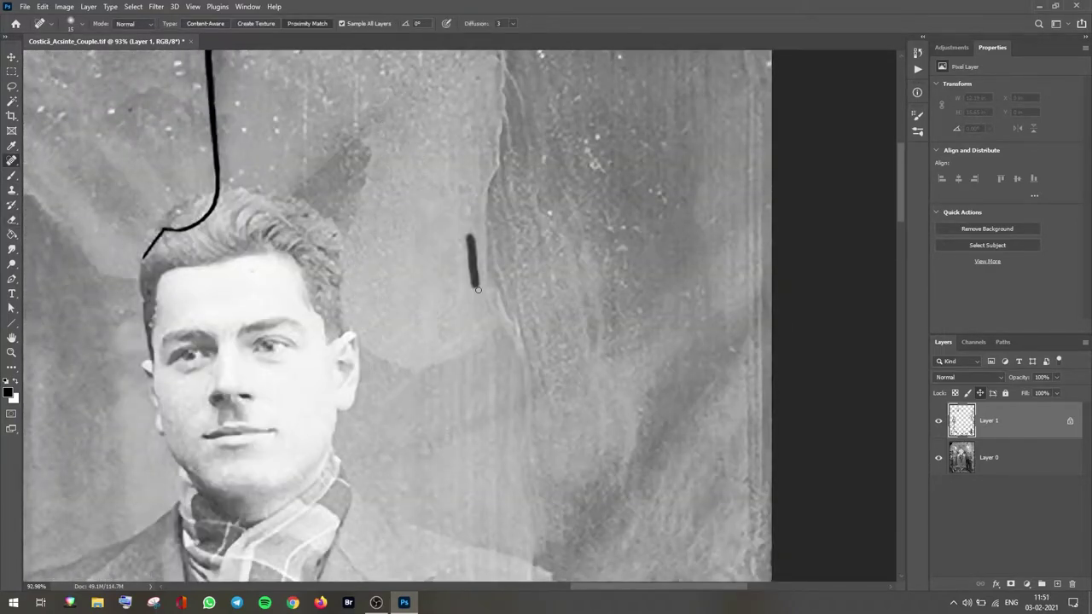
scroll(478, 290, right, 3)
scroll(409, 358, up, 2)
drag(347, 435, 345, 422)
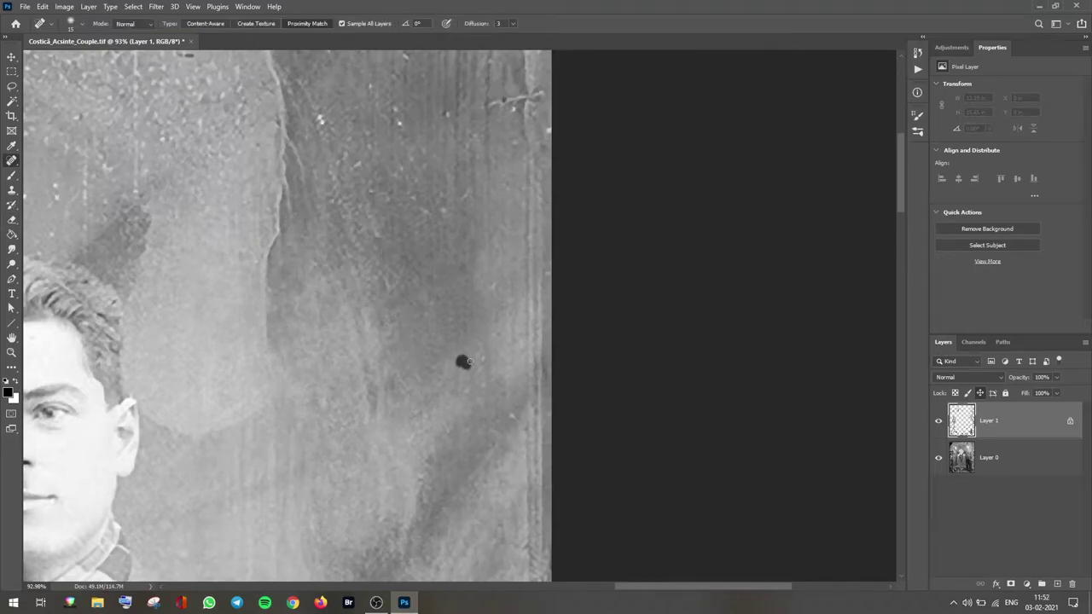
Heal the dark spot beside the man and the speck in the upper background.
scroll(427, 341, up, 3)
scroll(427, 341, left, 1)
drag(385, 334, 388, 322)
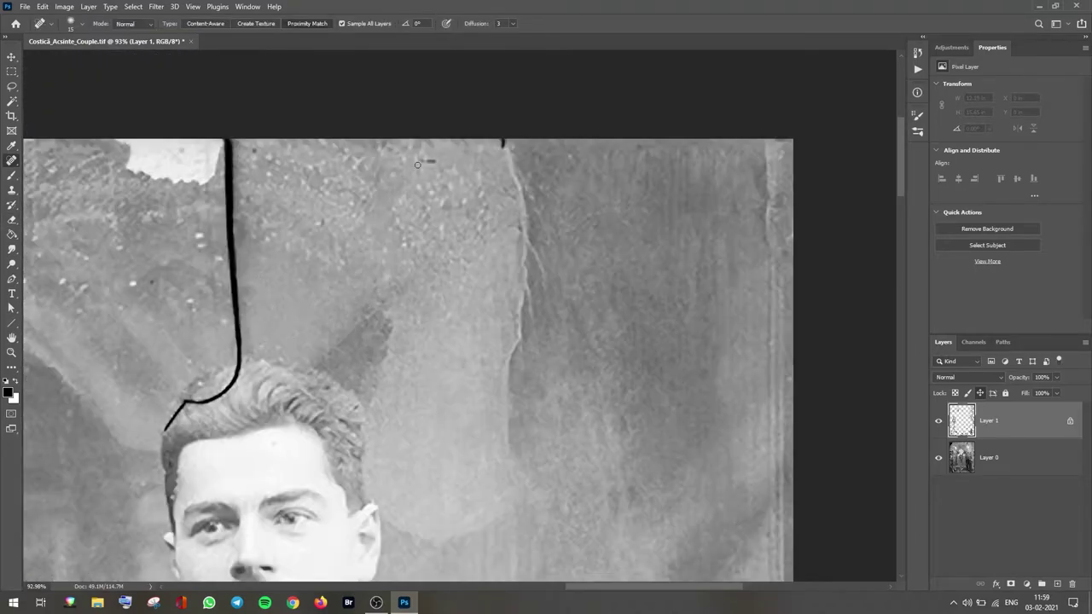
scroll(341, 265, up, 2)
scroll(367, 269, left, 1)
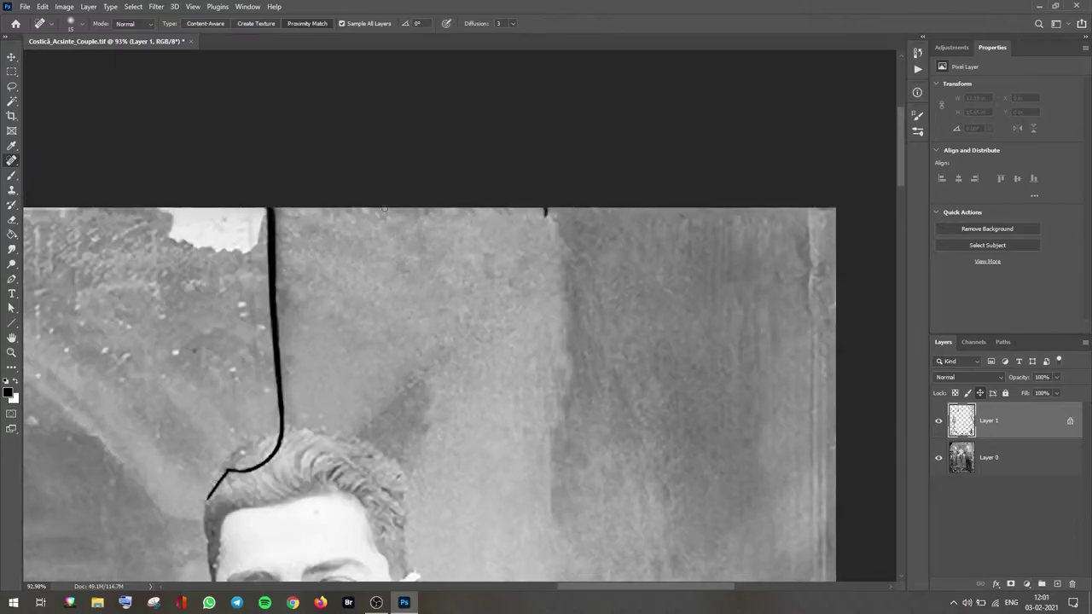
scroll(384, 208, down, 6)
scroll(512, 256, left, 15)
scroll(514, 293, right, 10)
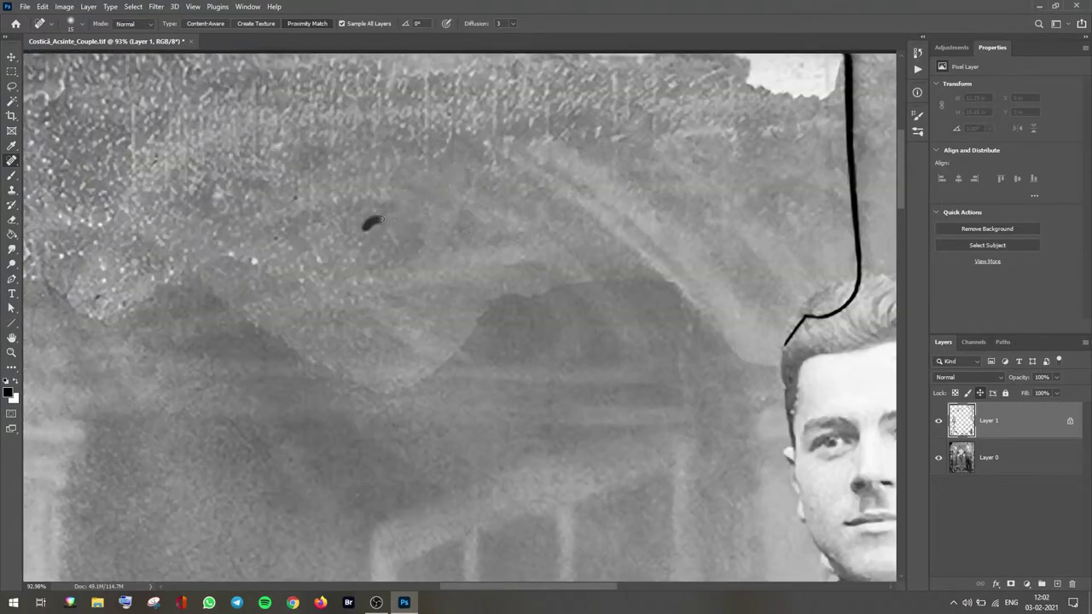
scroll(387, 352, left, 10)
drag(424, 253, 433, 248)
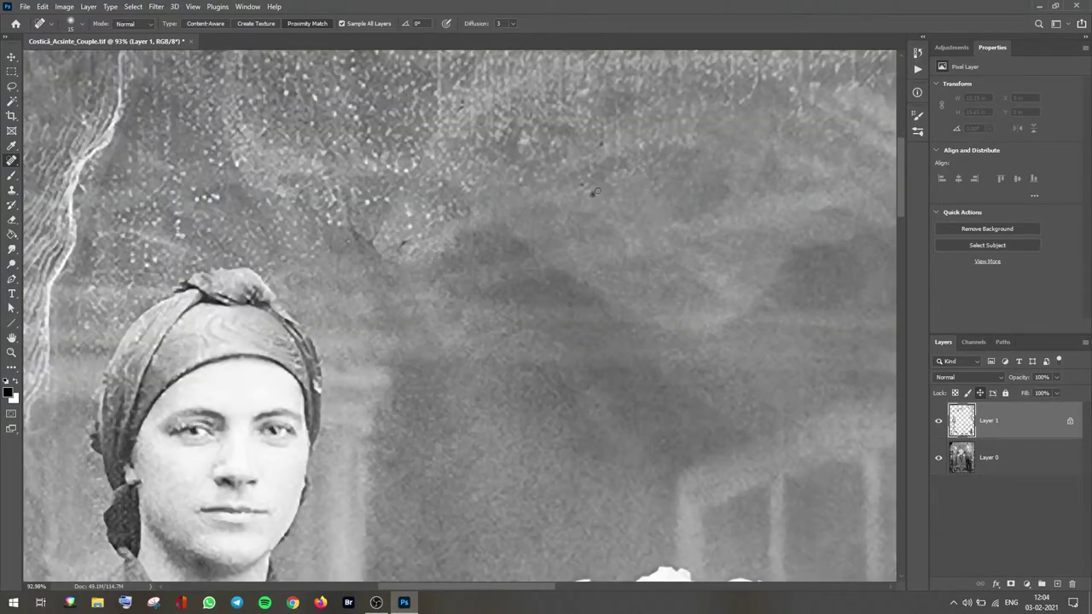
scroll(596, 192, left, 10)
scroll(392, 434, up, 6)
scroll(392, 433, right, 3)
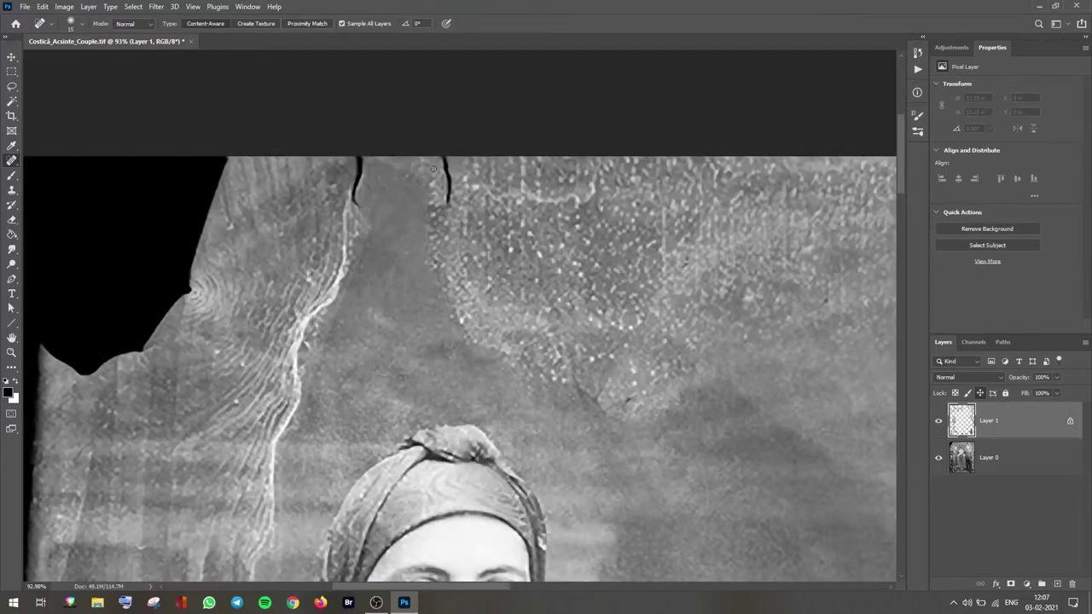
scroll(388, 356, right, 10)
scroll(188, 349, left, 5)
scroll(341, 341, down, 2)
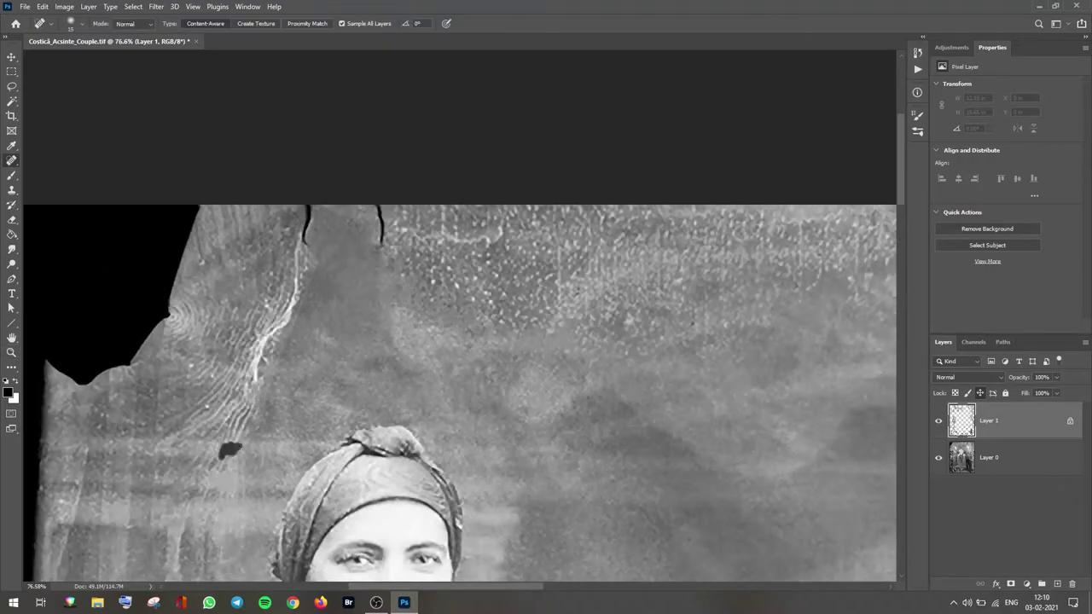
Zoom the view out slightly, then swap from Spot Healing to the Clone Stamp tool.
key(z)
mouse_move(563, 342)
mouse_down()
mouse_move(548, 341)
mouse_move(572, 342)
mouse_up()
key(j)
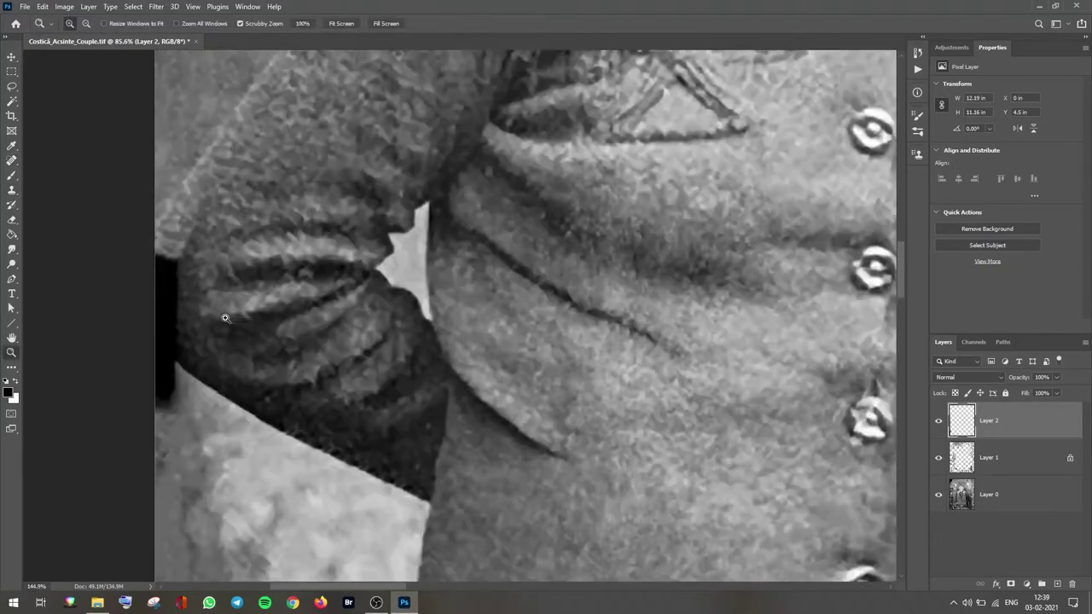
key(s)
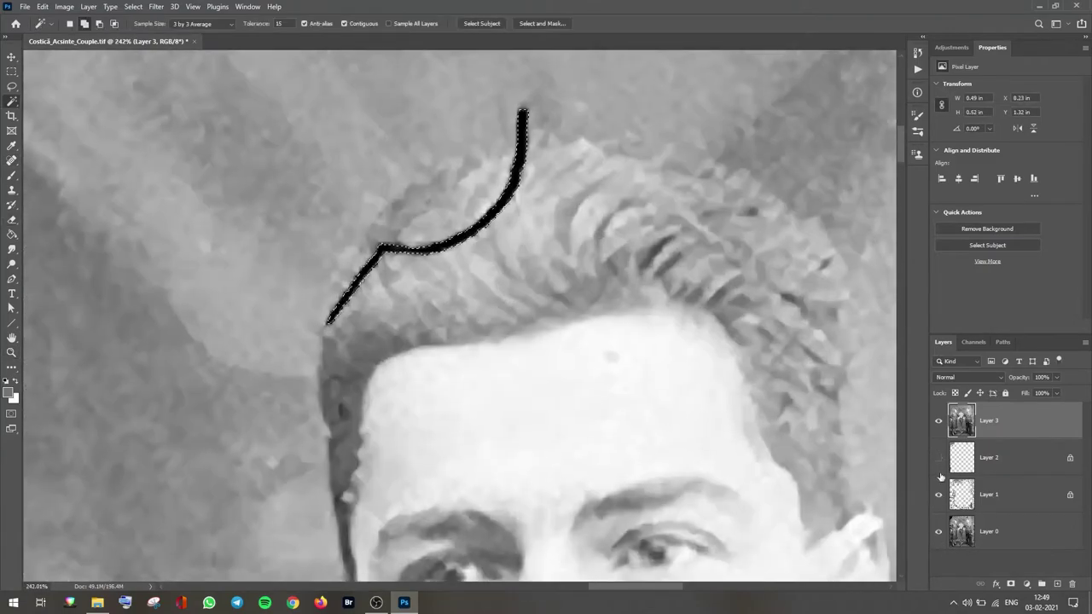
Patch the crack through the man's hair onto clean hair, then zoom out to the whole photo.
key(j)
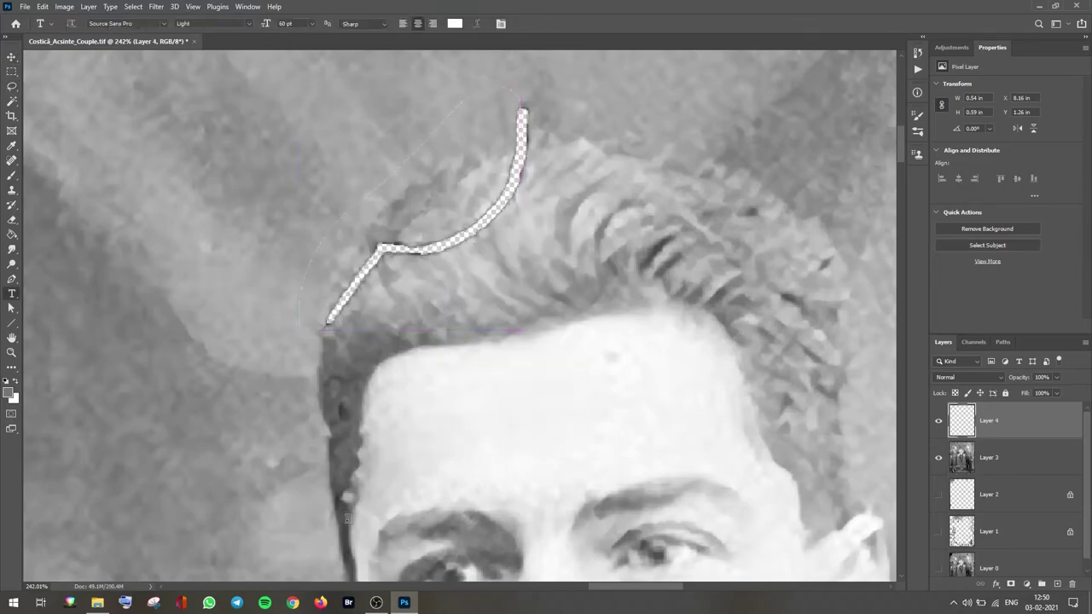
drag(390, 260, 330, 324)
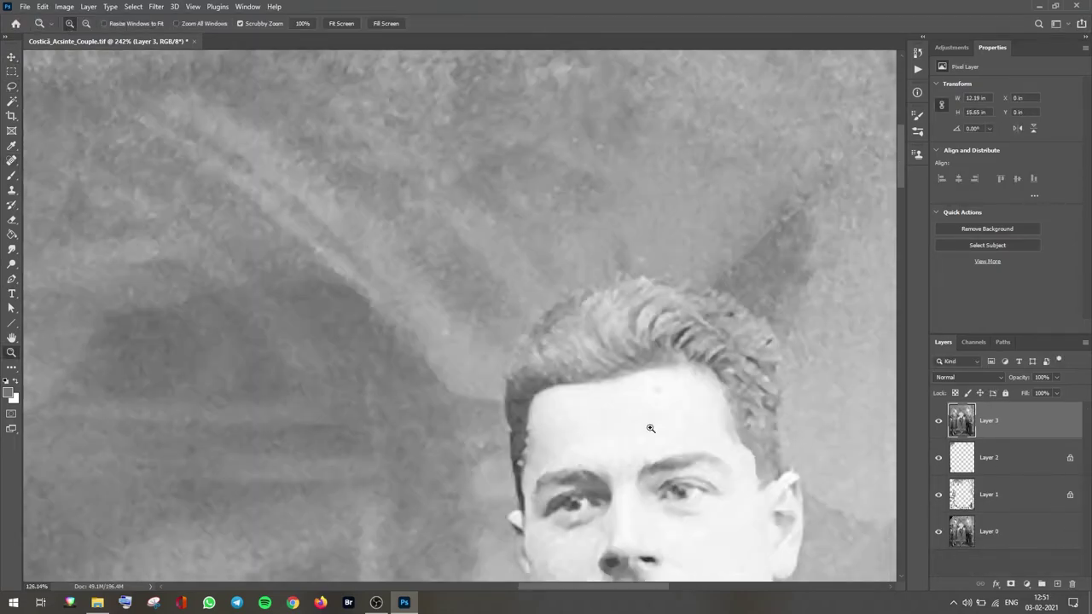
drag(649, 462, 516, 462)
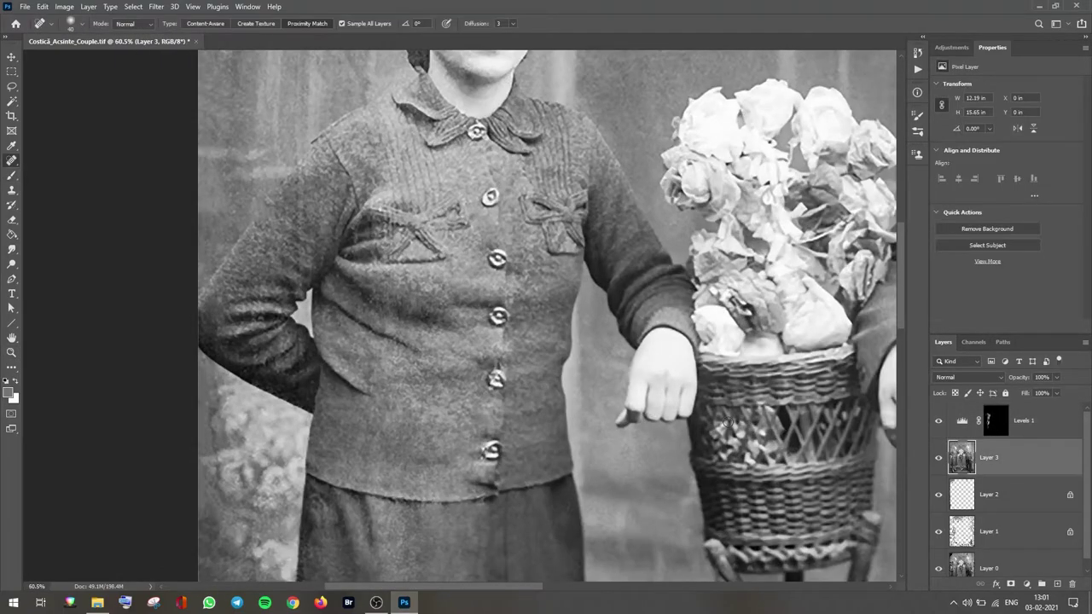
Show the Brush settings panel (F5) for painting the Clothes Levels mask.
key(F5)
key(F5)
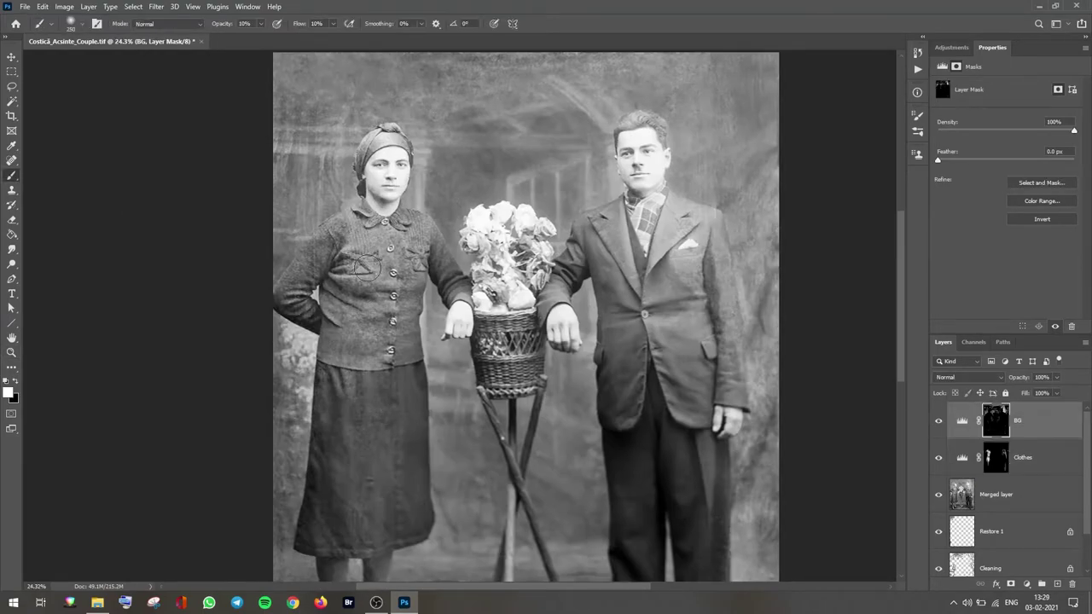
Zoom the view to fit the whole couple on screen.
key(z)
drag(478, 446, 507, 446)
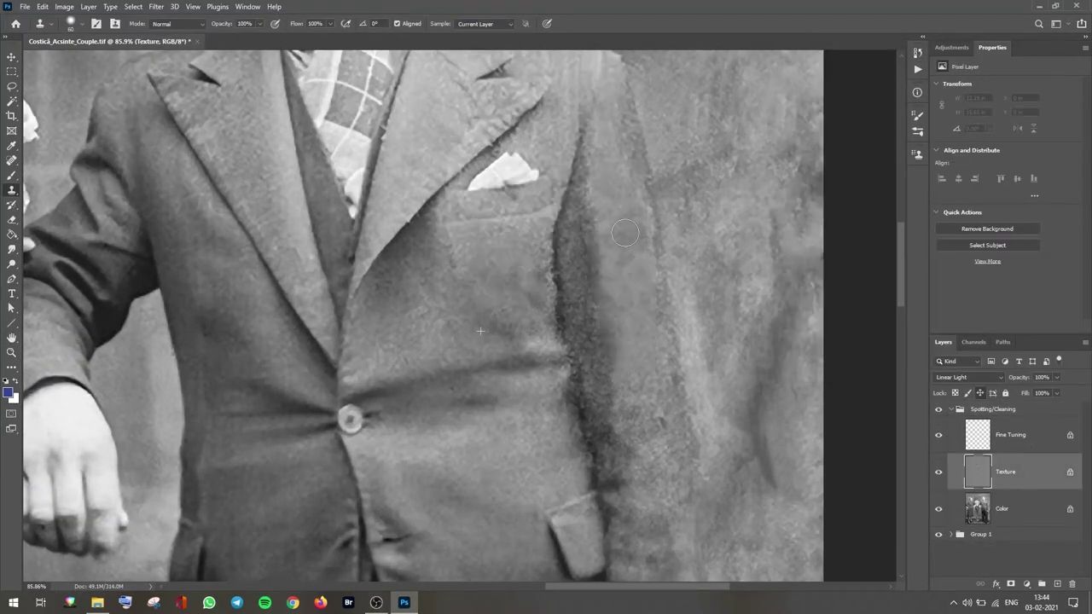
Scroll down and zoom out to view the whole photo with the man's jacket and trousers.
scroll(456, 313, down, 2)
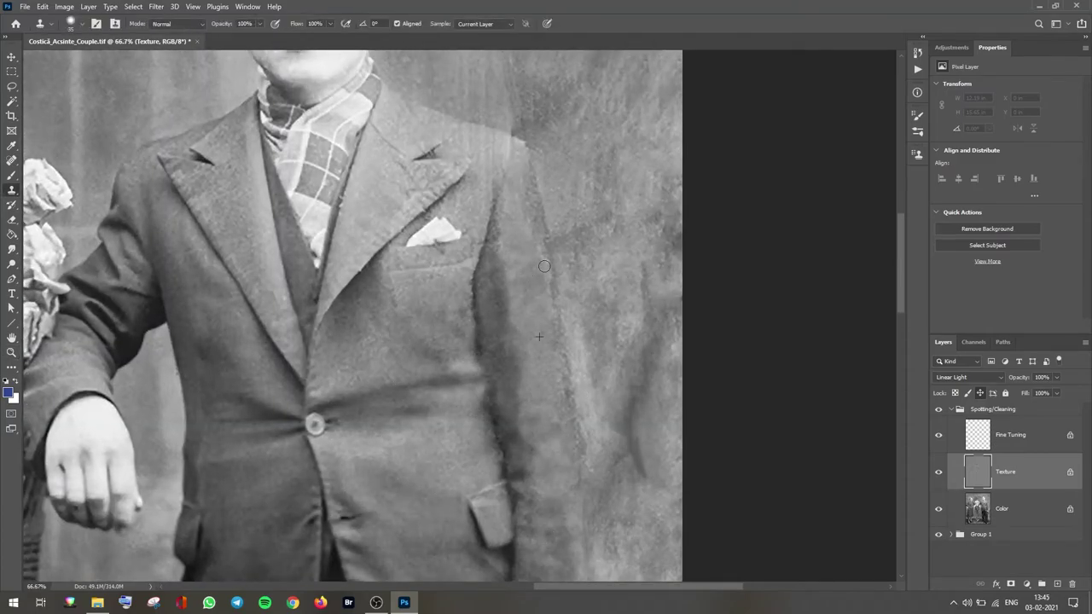
scroll(496, 249, down, 5)
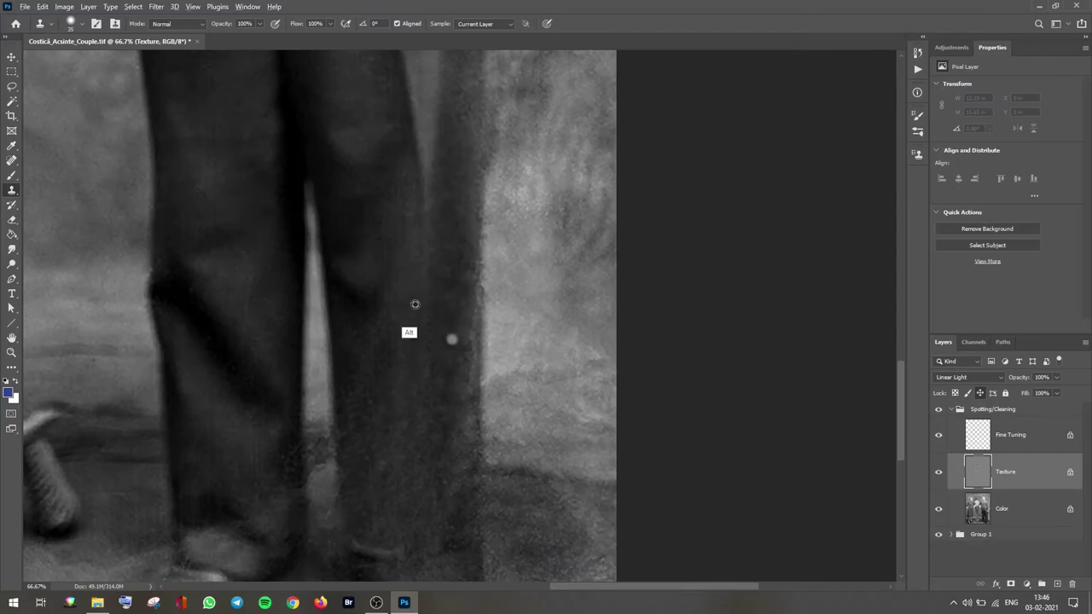
key(z)
drag(700, 373, 610, 373)
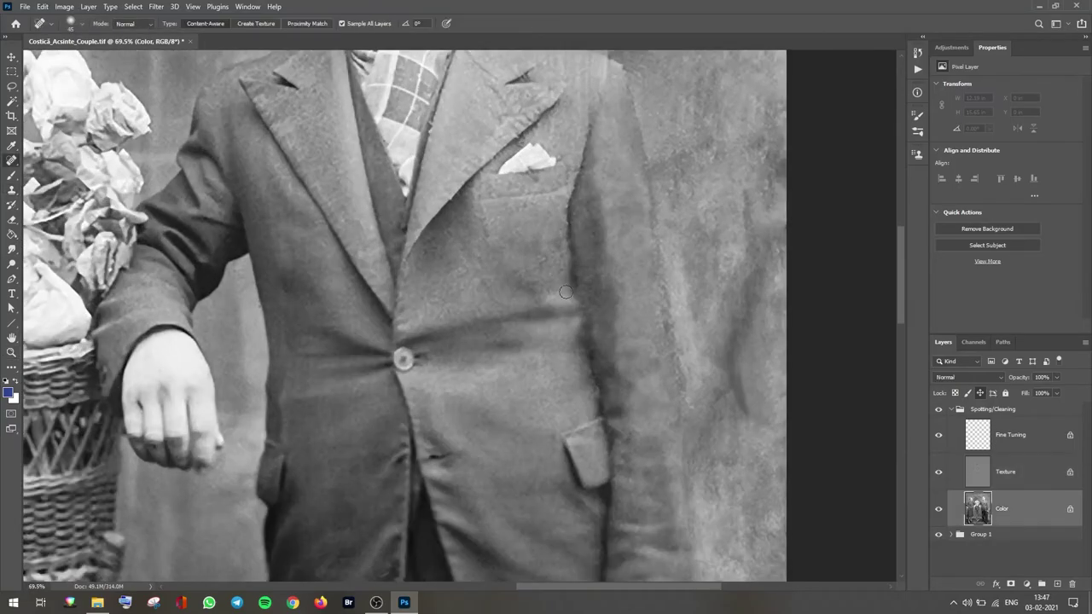